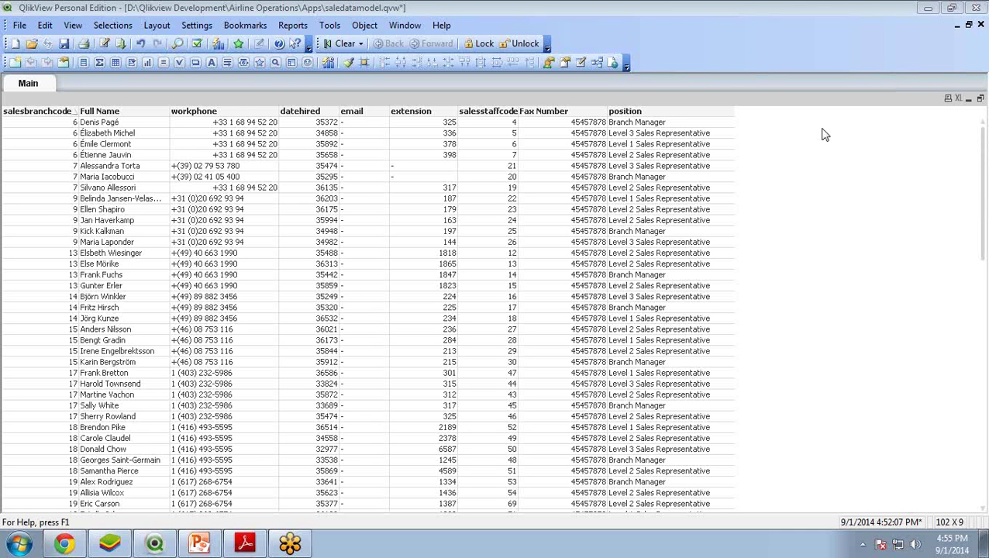
Step: In the load script, start an if(position='Level condition on a new line after the position field
click(104, 44)
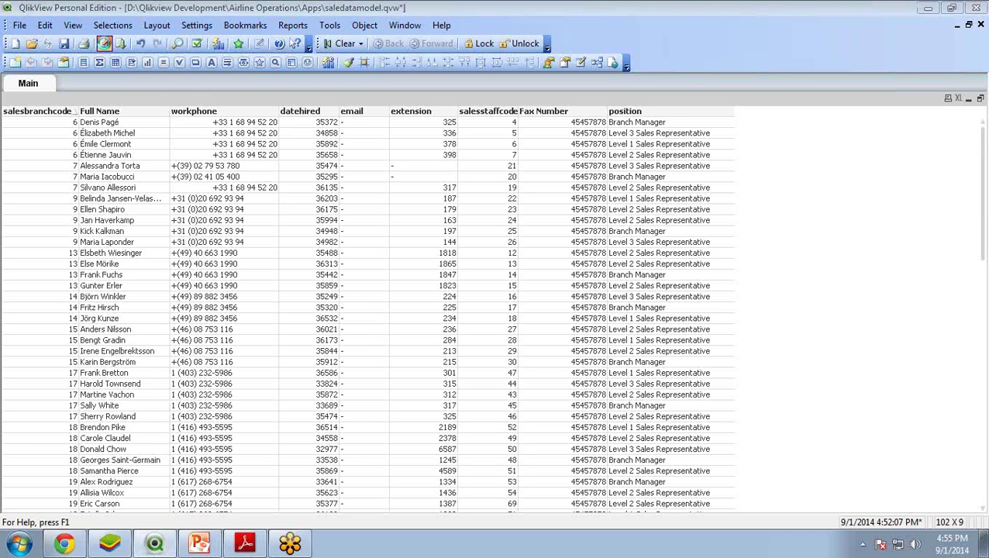
drag(433, 40, 413, 52)
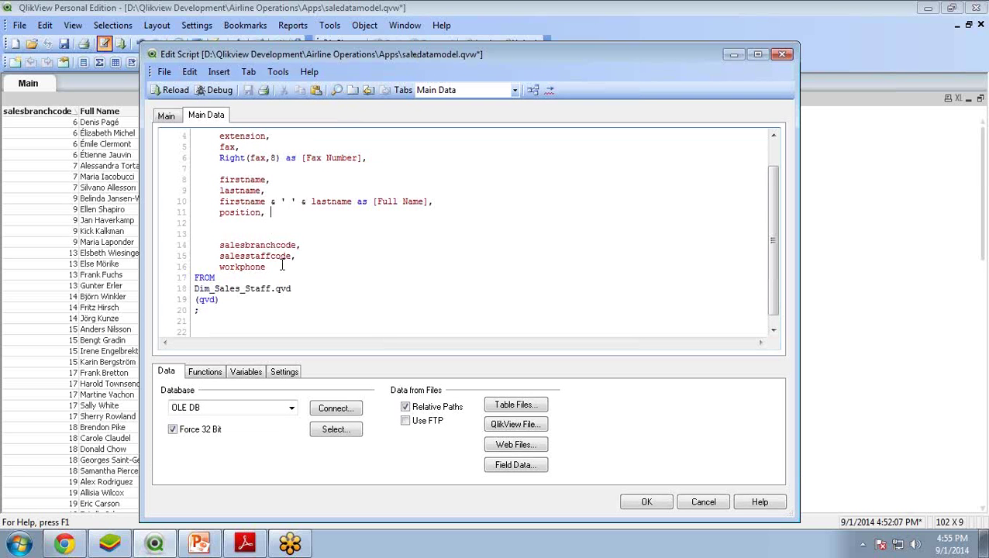
click(248, 225)
key(Return)
key(Up)
key(Tab)
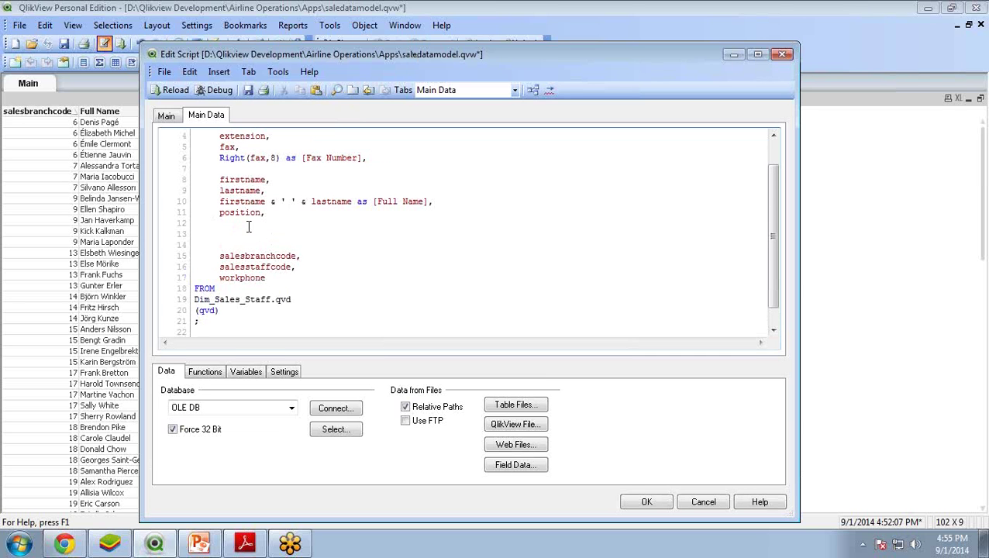
text(if()
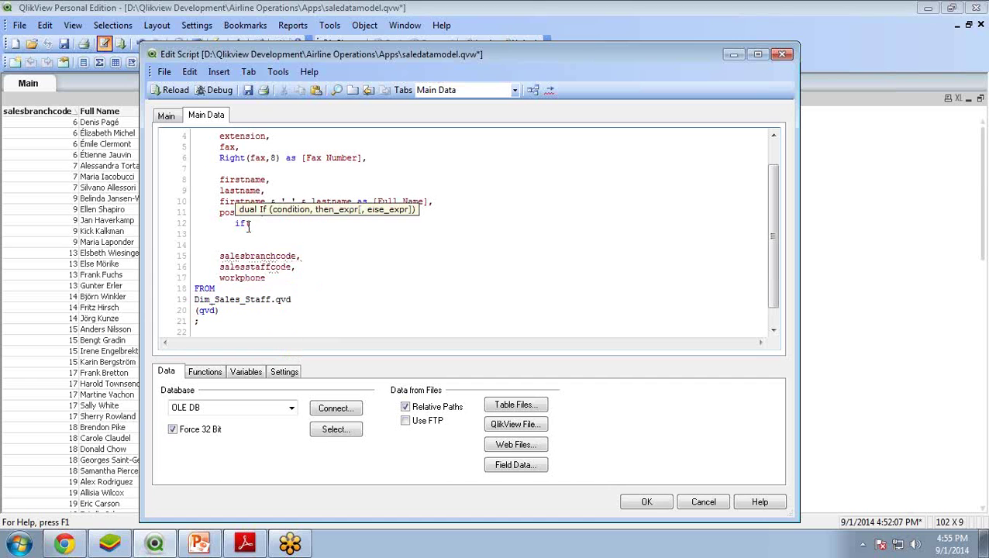
text(positio)
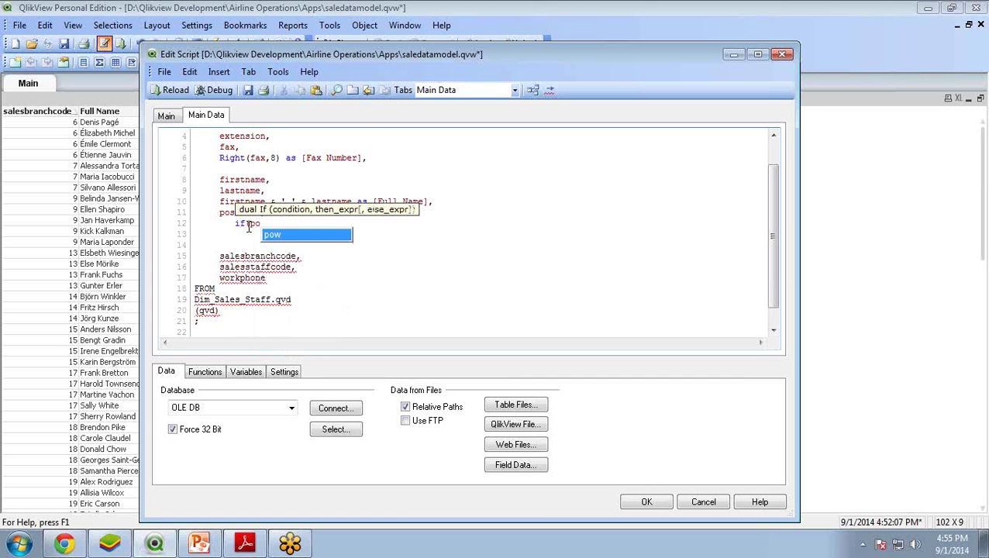
key(BackSpace)
key(BackSpace)
key(BackSpace)
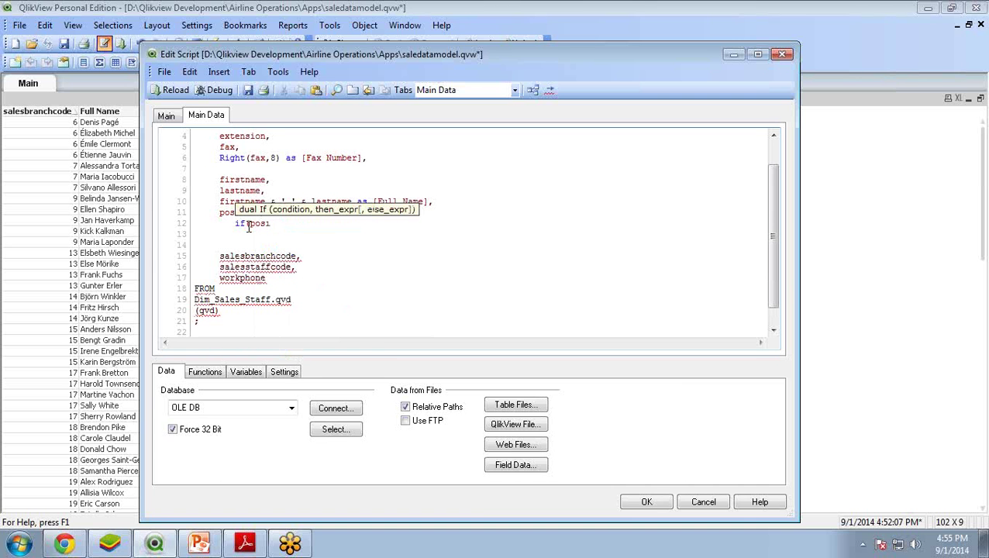
text(tion='Leve;)
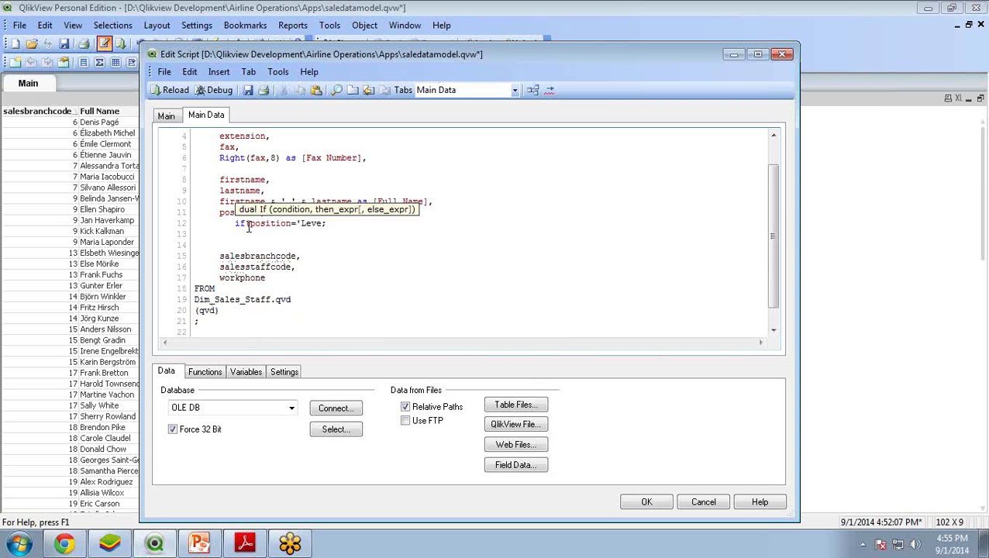
key(BackSpace)
Step: Complete line 12 as if(position='Level 3 Sales Representative','L-3', with a trailing comma
text(l)
drag(554, 57, 561, 196)
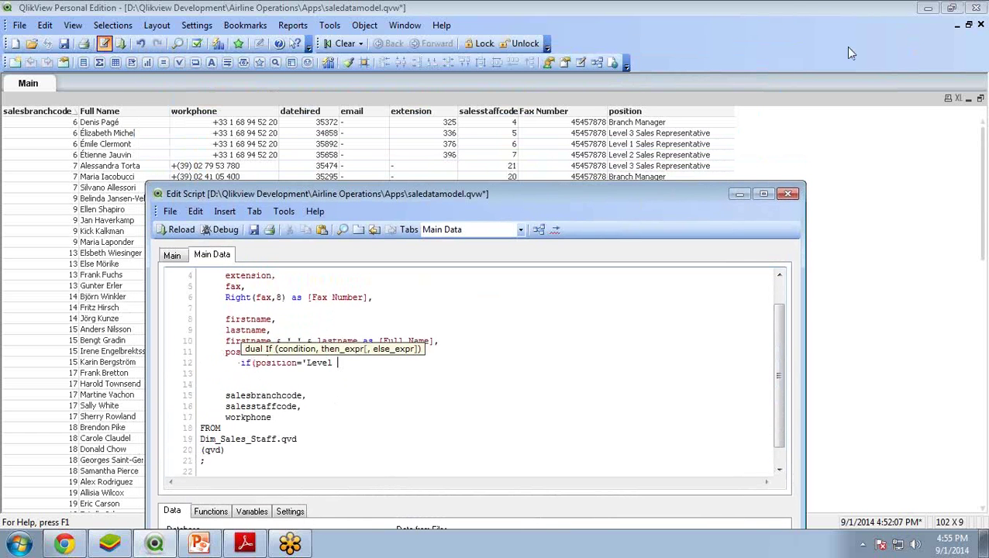
click(775, 36)
click(356, 366)
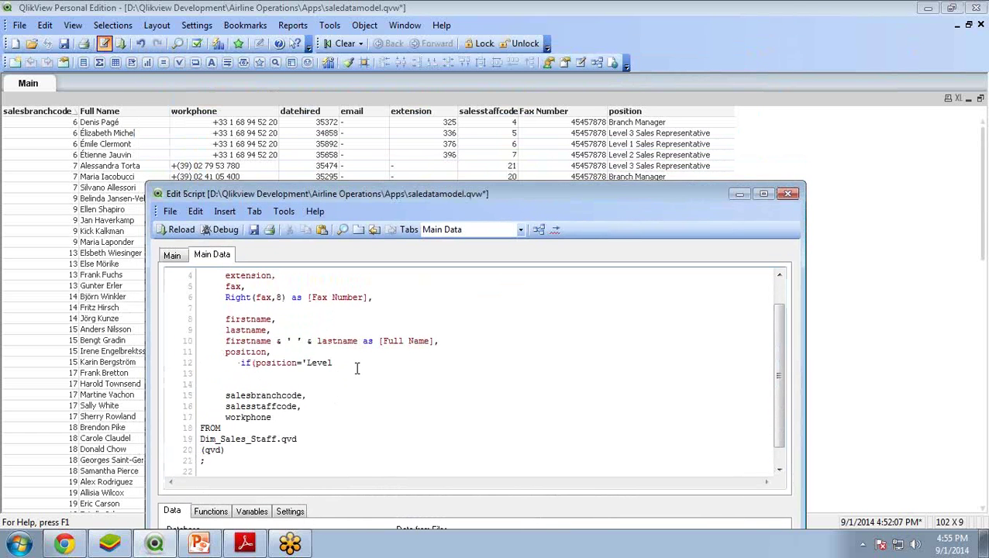
text(3)
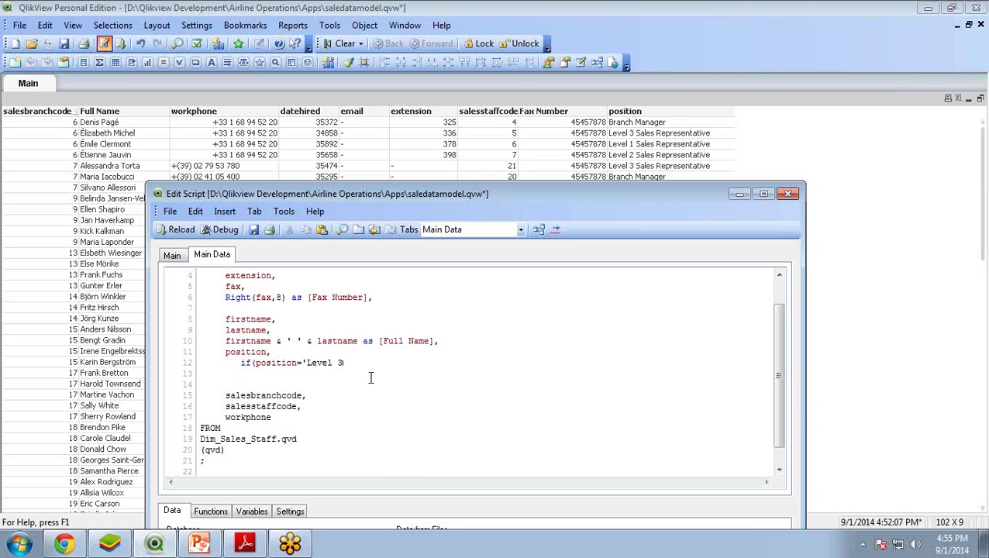
text( Sales Representative','L-3')
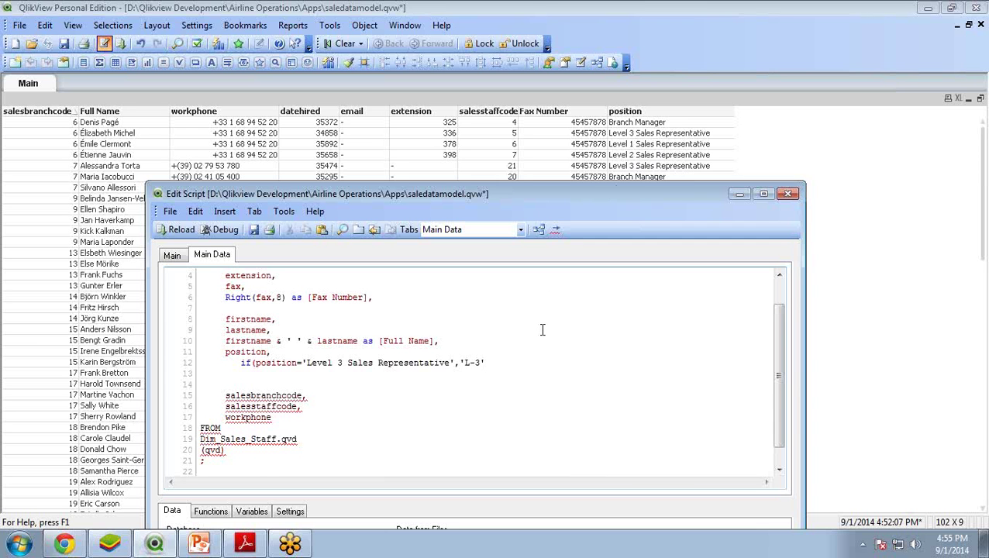
text(,)
Step: Duplicate the Level 3 condition line and change it to Level 2 Sales Representative → 'L-2'
key(Return)
text(if)
key(BackSpace)
key(BackSpace)
key(Up)
key(shift+End)
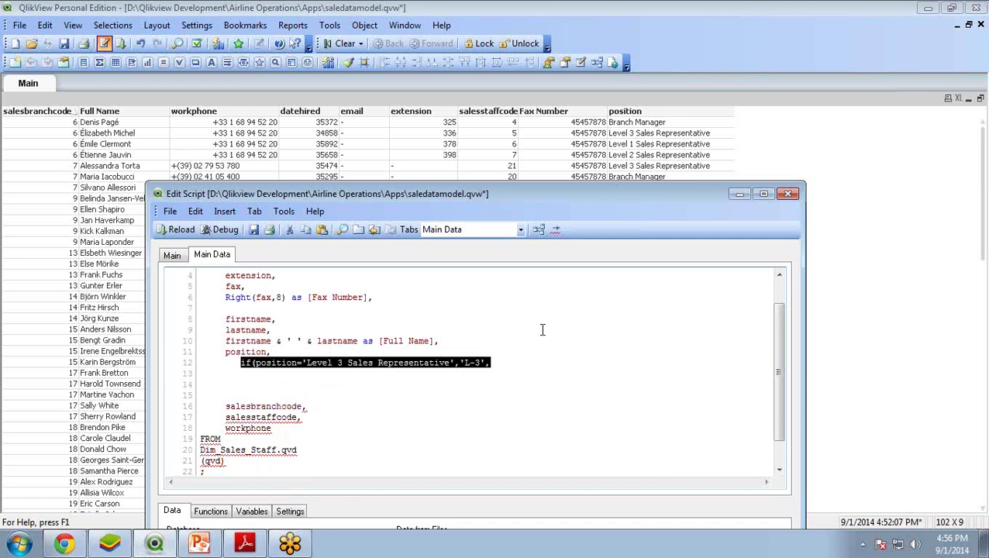
key(ctrl+c)
key(Down)
key(ctrl+v)
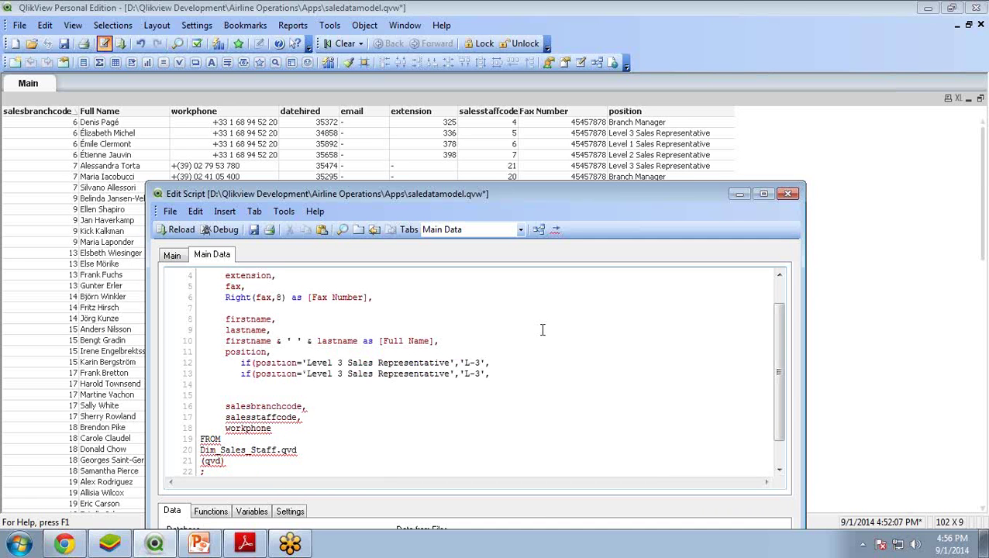
key(Left)
key(Left)
key(Left)
key(Left)
key(Left)
key(Left)
key(Left)
key(Left)
key(Left)
key(Left)
key(Left)
key(Left)
key(Left)
key(Left)
key(Left)
key(Left)
key(Left)
key(Left)
key(Left)
key(Left)
key(Delete)
text(2)
key(Right)
key(Right)
key(Right)
key(Right)
key(Right)
key(Right)
key(Right)
key(Right)
key(Right)
key(Right)
key(Right)
key(Right)
key(Right)
key(Right)
key(Right)
key(Right)
key(Right)
key(Right)
key(Right)
key(Right)
key(Right)
key(Right)
key(Right)
key(Right)
key(Right)
key(Right)
key(Delete)
text(2)
Step: Add a third line: if(position ='Level 1 Sales Representative','L-1',
key(End)
key(Return)
text(if)
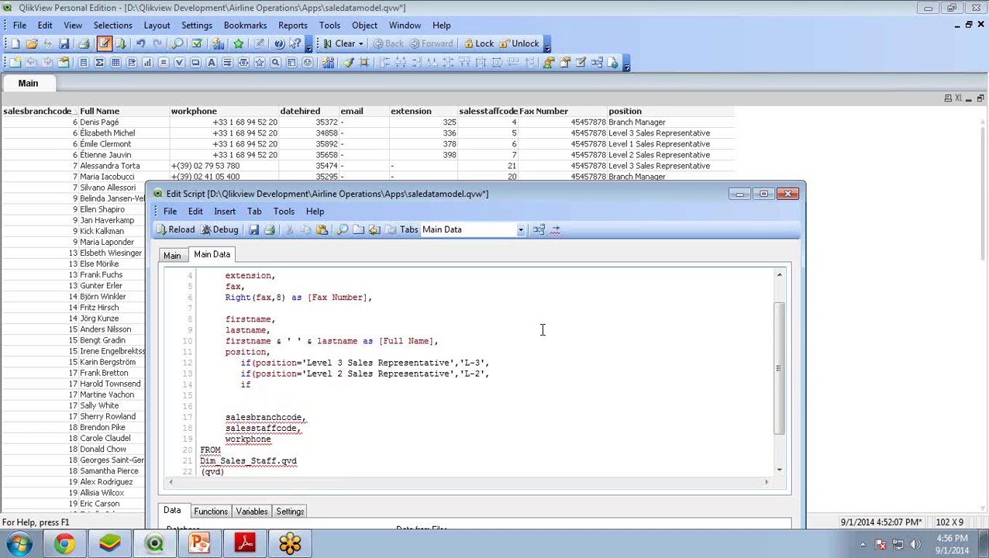
text((pos)
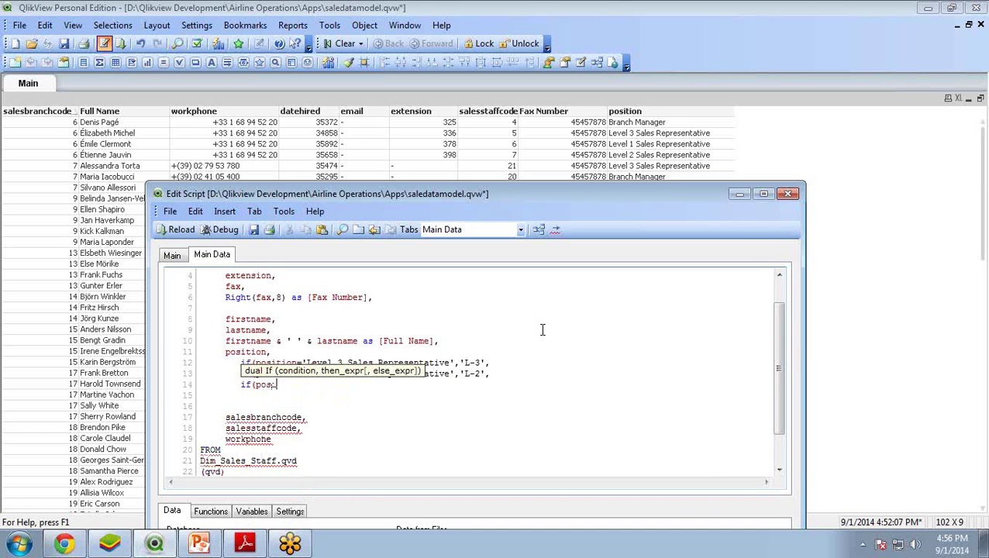
text(ition =)
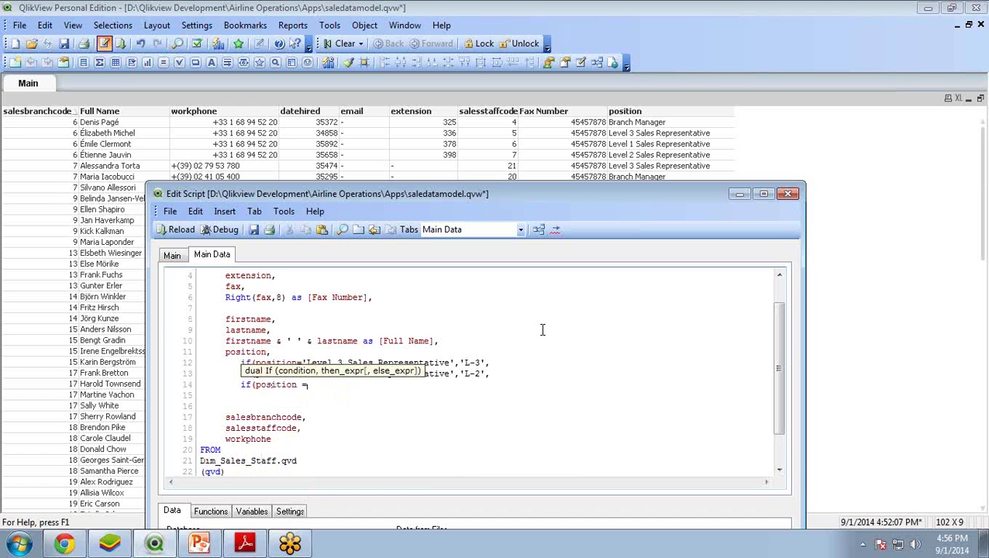
text('Level 1 Sales Repre)
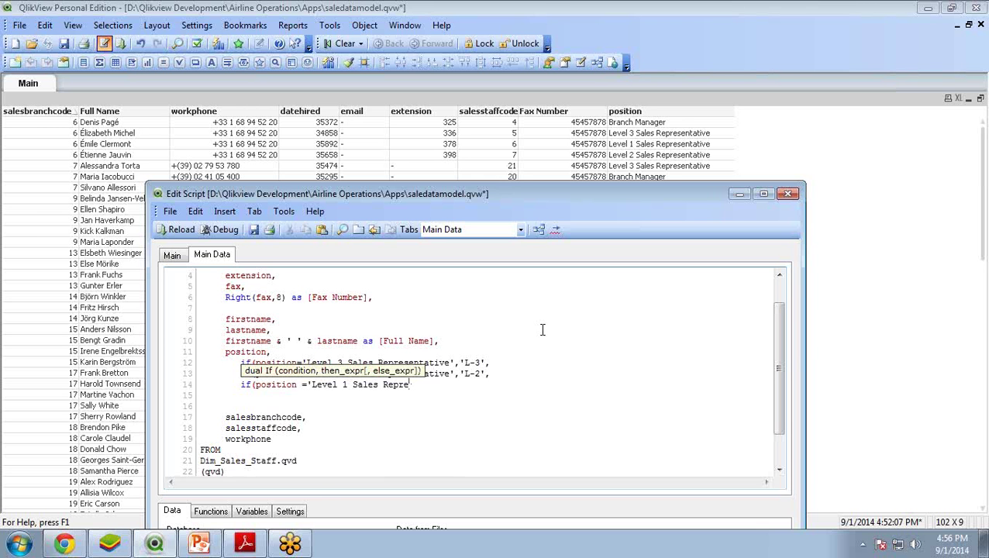
text(sentative)
key(BackSpace)
key(BackSpace)
key(BackSpace)
key(BackSpace)
key(BackSpace)
text(ative,)
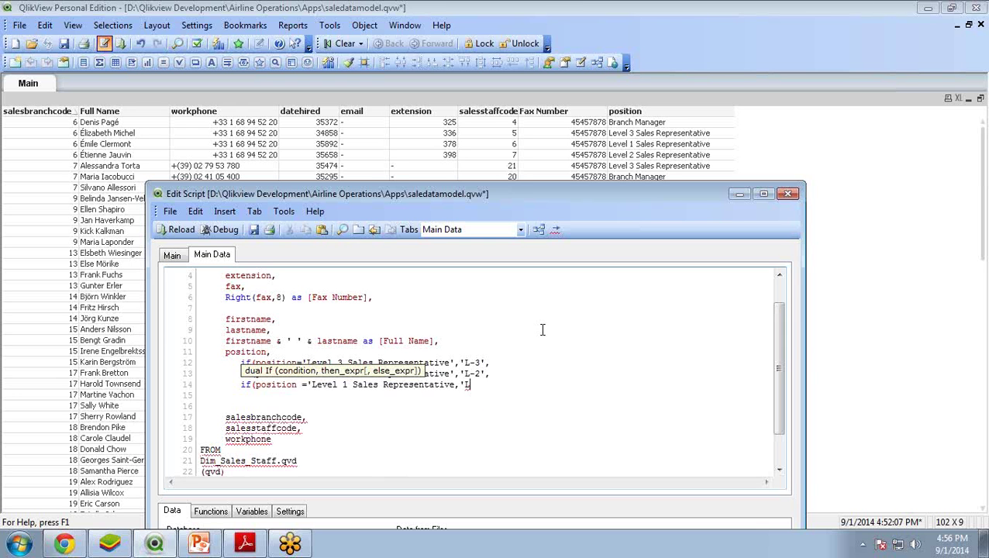
text('L-1)
key(BackSpace)
key(BackSpace)
key(BackSpace)
key(BackSpace)
key(BackSpace)
text(','L-1',)
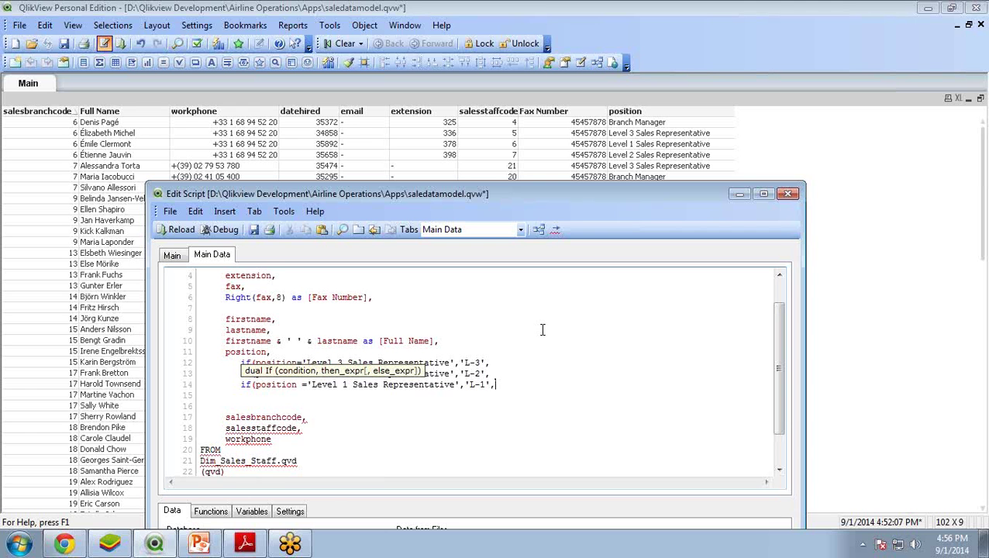
Step: Add position on a new line as the fallback value of the nested if()
key(Down)
key(Return)
text(po)
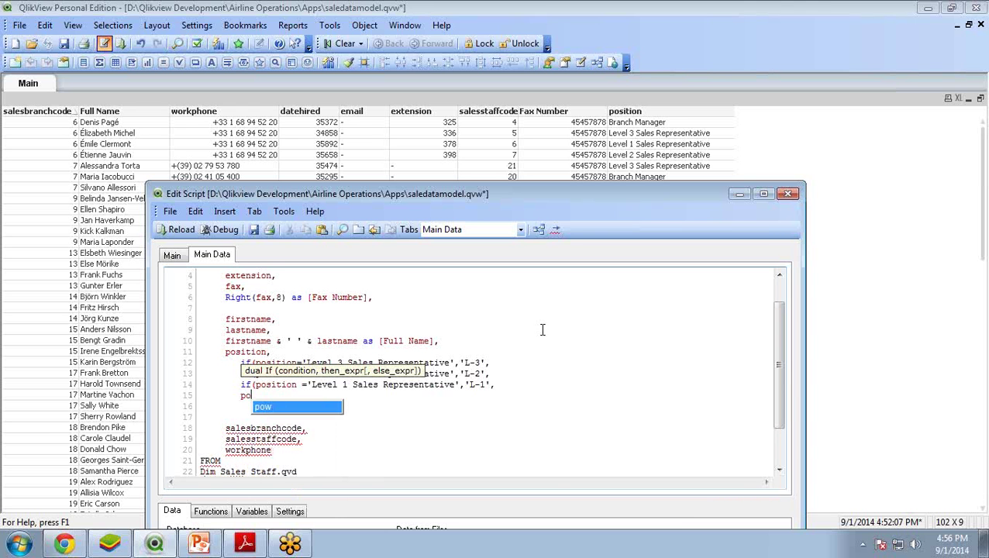
text(sition)
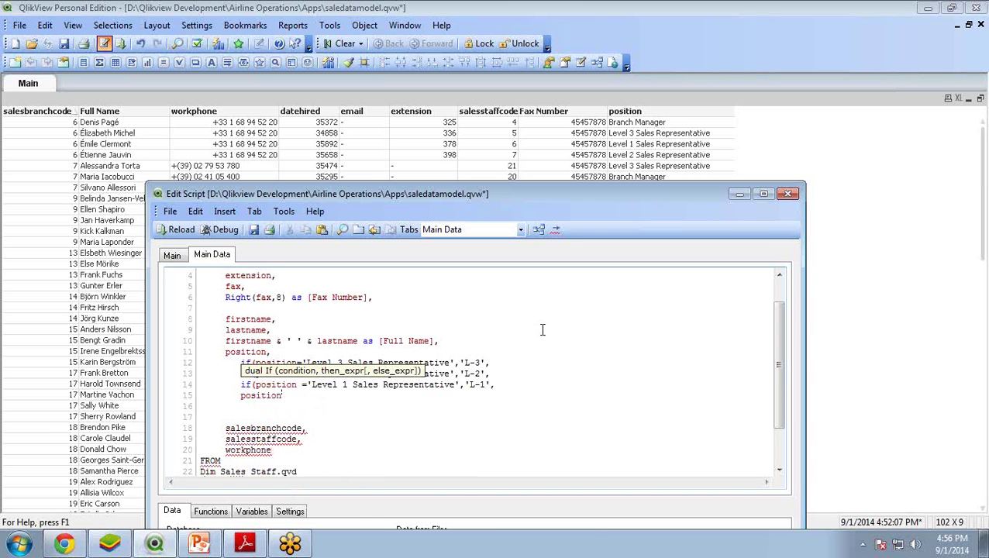
text())))
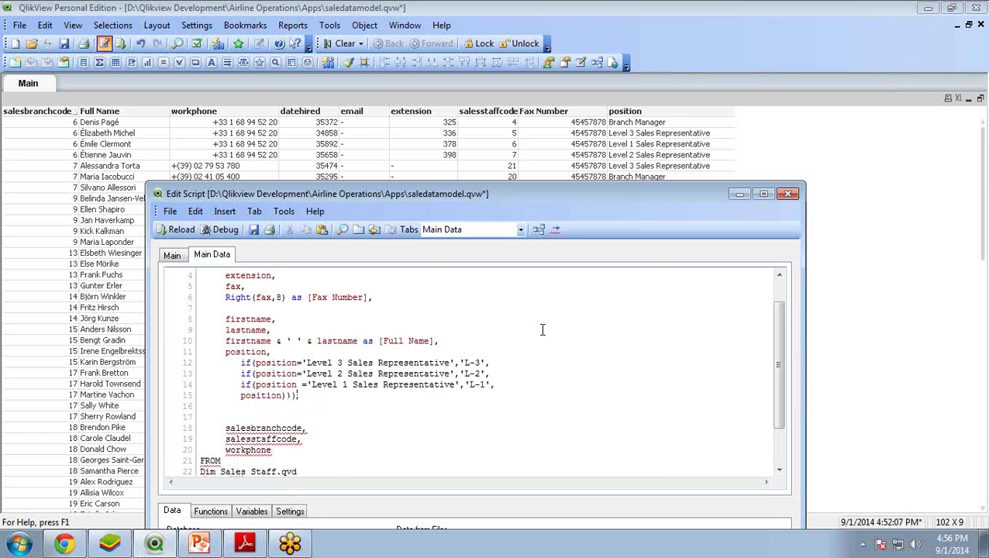
key(BackSpace)
key(BackSpace)
key(BackSpace)
Step: Close the three nested if() brackets and alias the result as [New Position], with a comma
key(Return)
text())
key(Return)
text())
key(Return)
text())
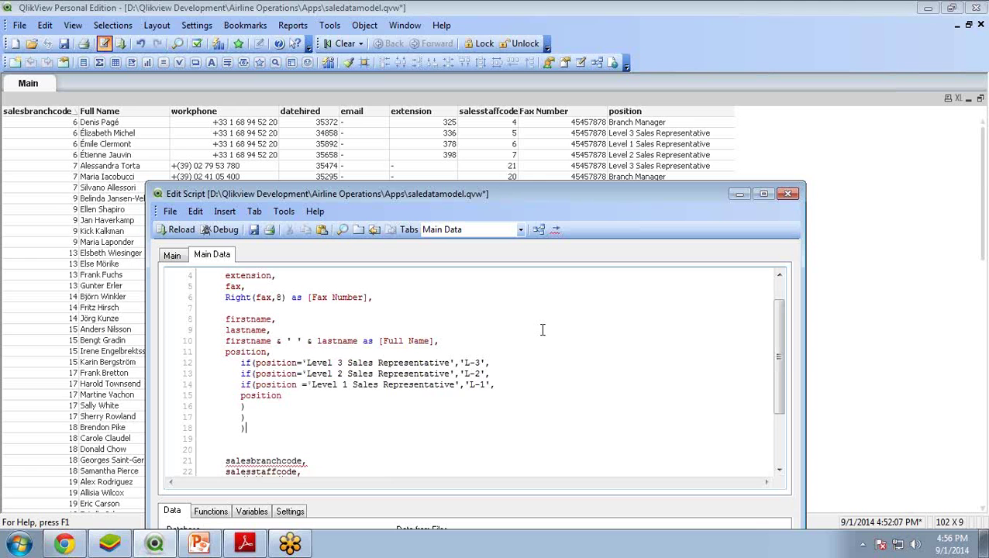
text( as [New P)
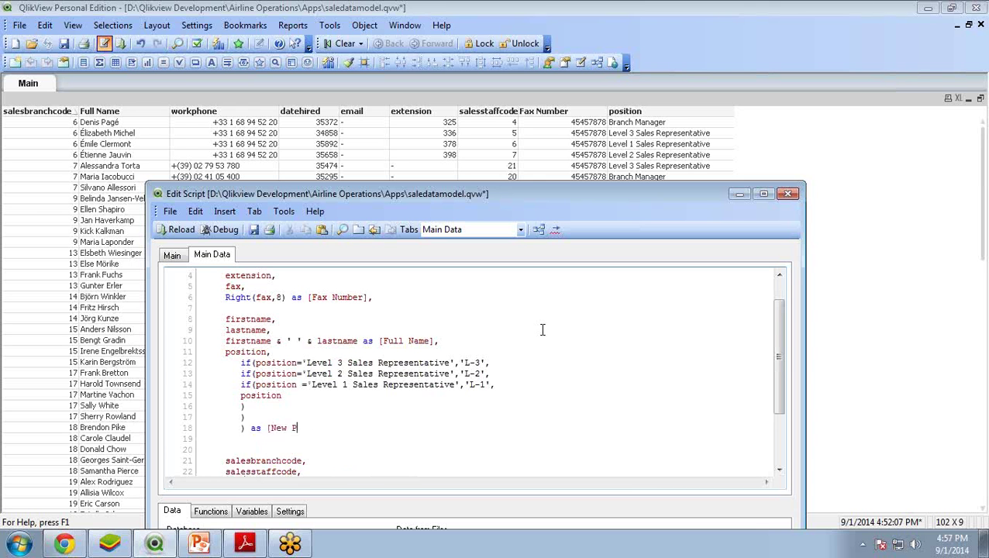
text(osition],)
key(Delete)
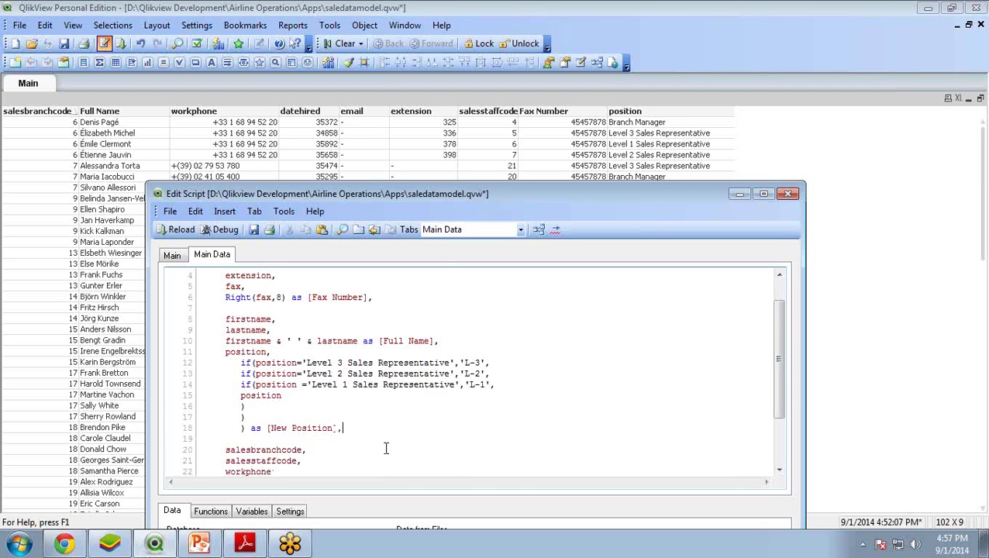
drag(572, 194, 569, 110)
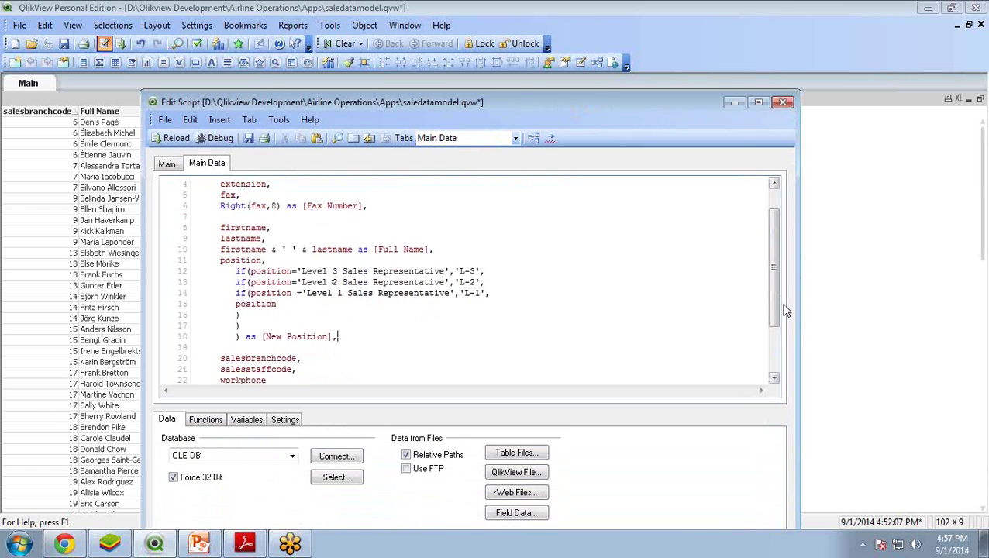
mouse_move(780, 304)
mouse_down()
mouse_move(775, 349)
mouse_move(774, 311)
mouse_up()
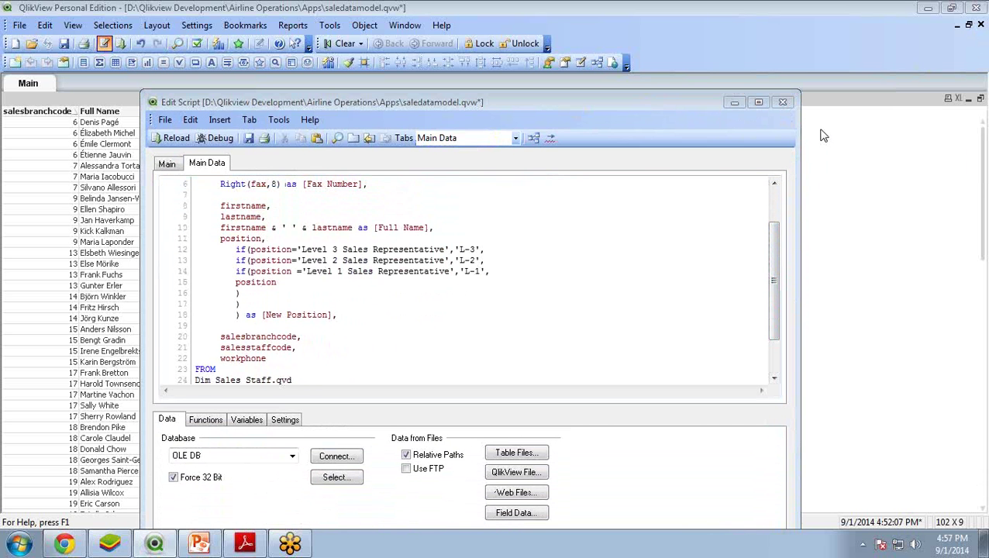
Step: Save and reload the script, fetching 102 Dim_Sales_Staff lines, then dismiss the report and Sheet Properties
click(250, 138)
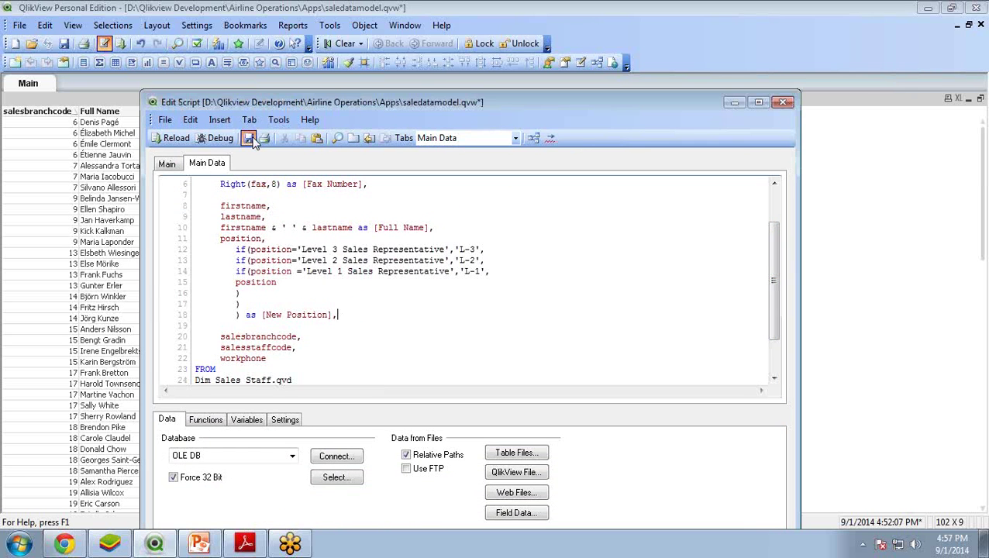
click(168, 138)
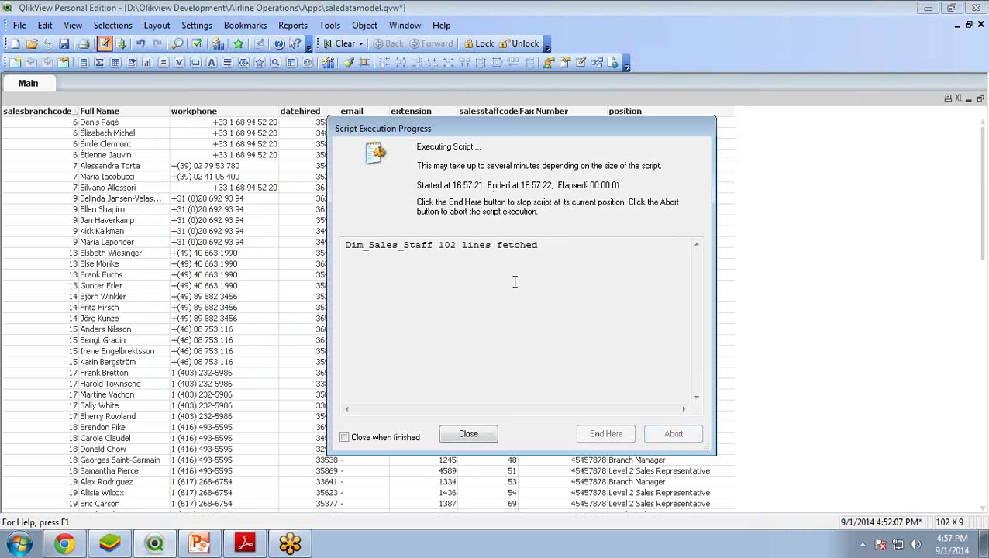
drag(352, 245, 542, 247)
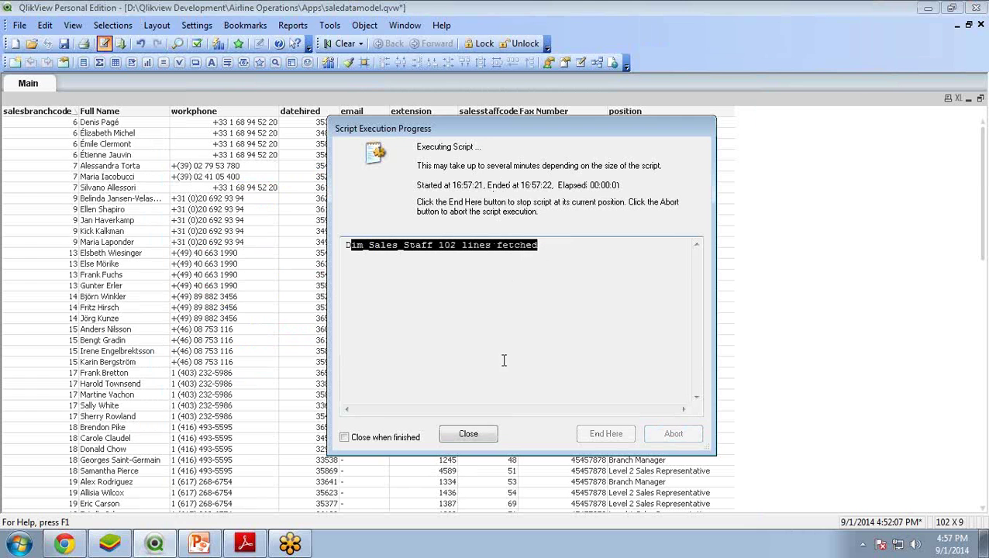
click(470, 436)
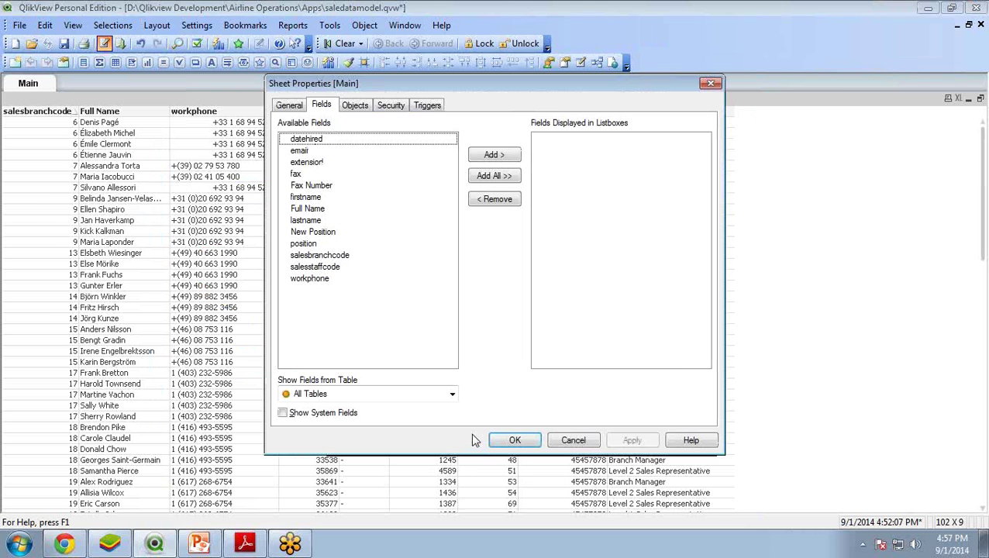
click(509, 440)
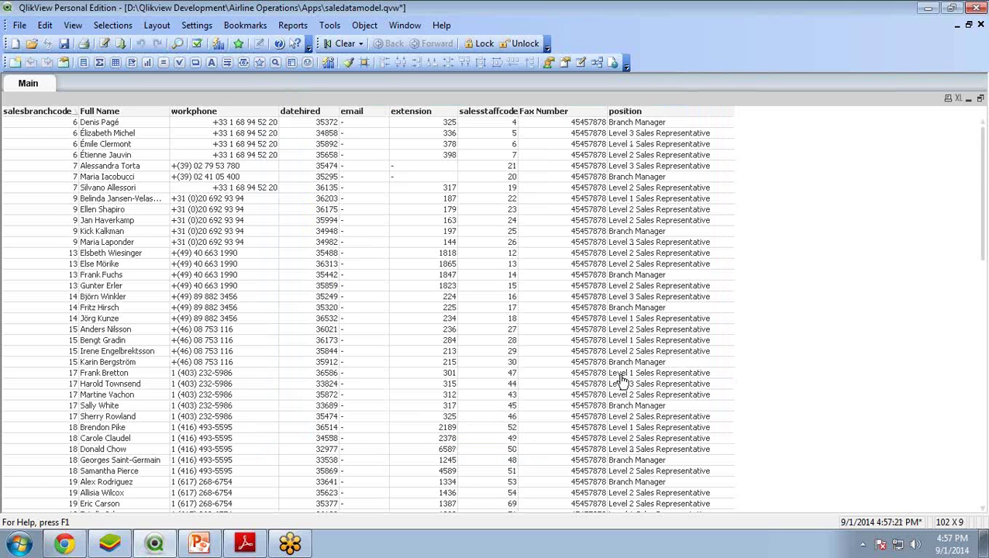
Step: Add the New Position field to the staff table box's displayed columns in its Properties
right_click(223, 97)
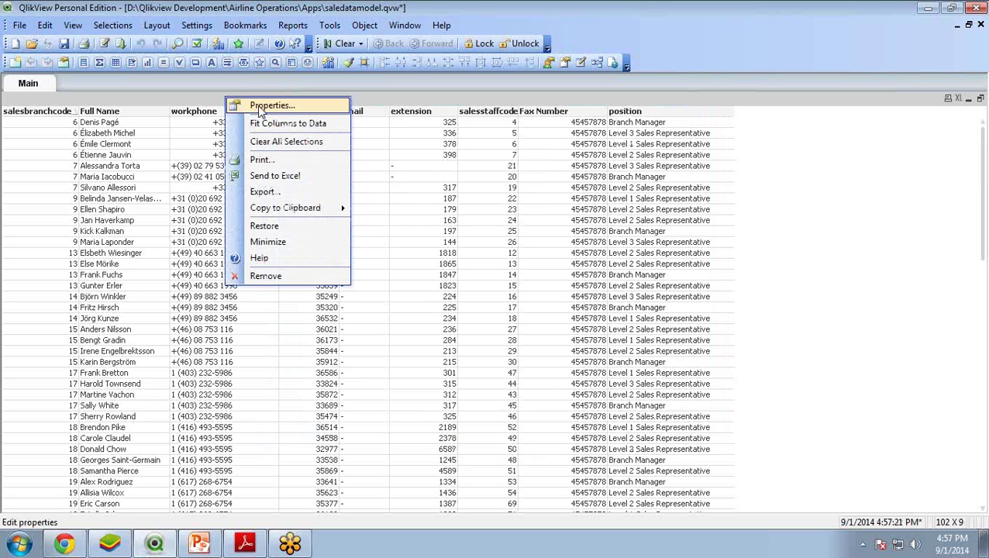
click(261, 107)
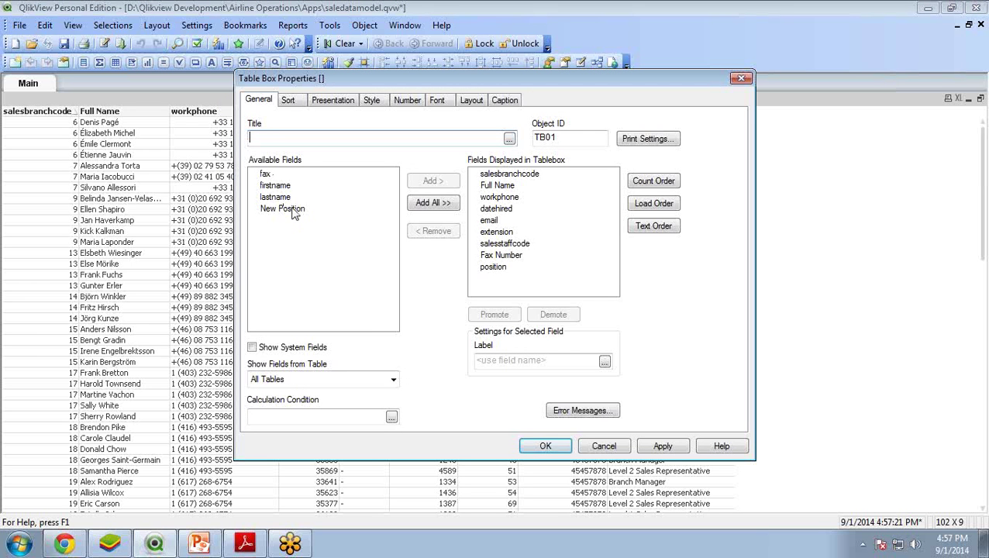
click(293, 209)
click(433, 181)
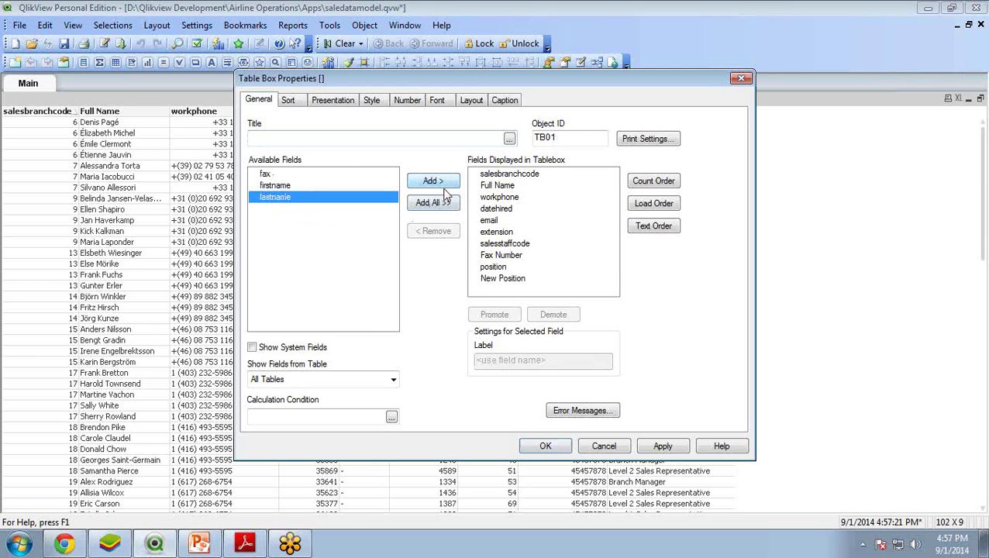
click(495, 267)
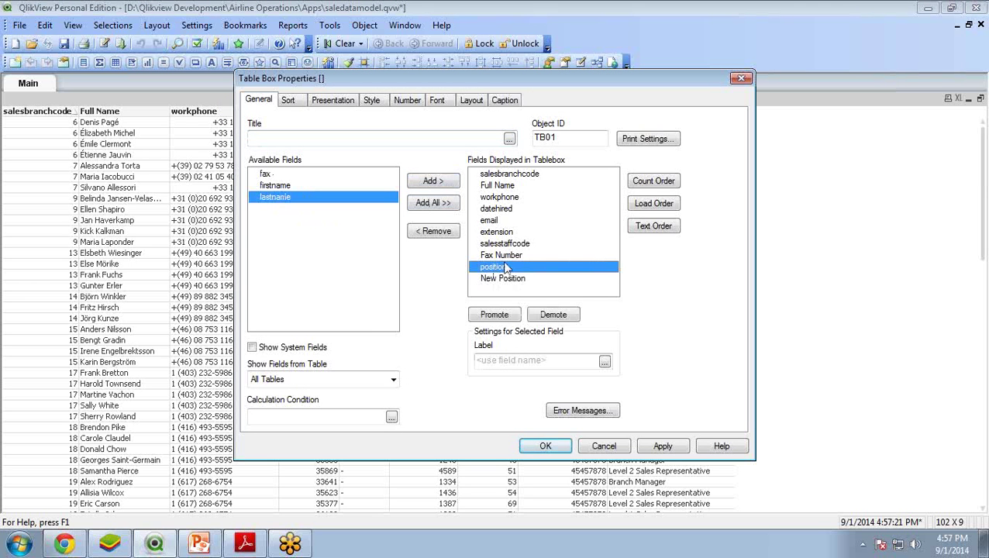
click(547, 446)
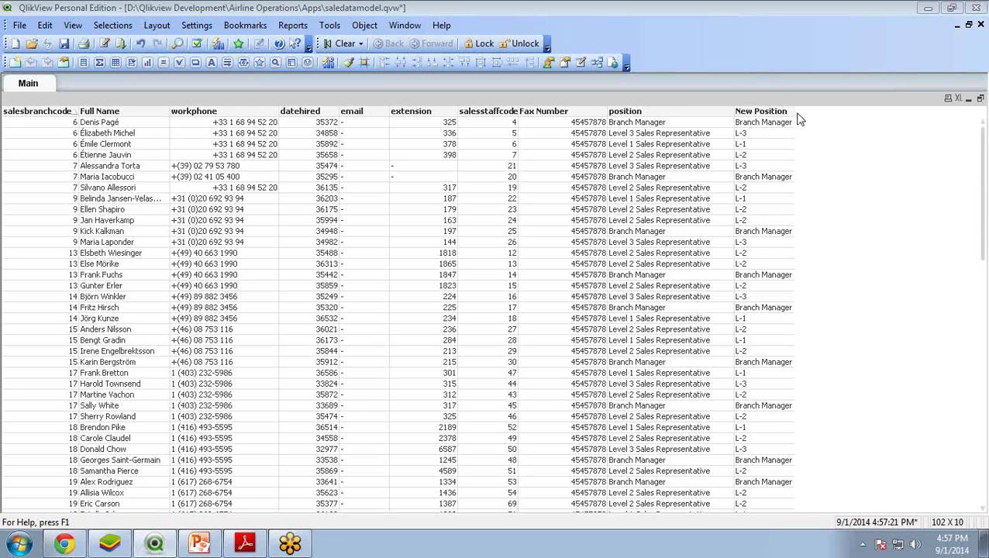
Step: Widen the New Position column so codes like L-2 show fully beside each position
drag(824, 115, 824, 114)
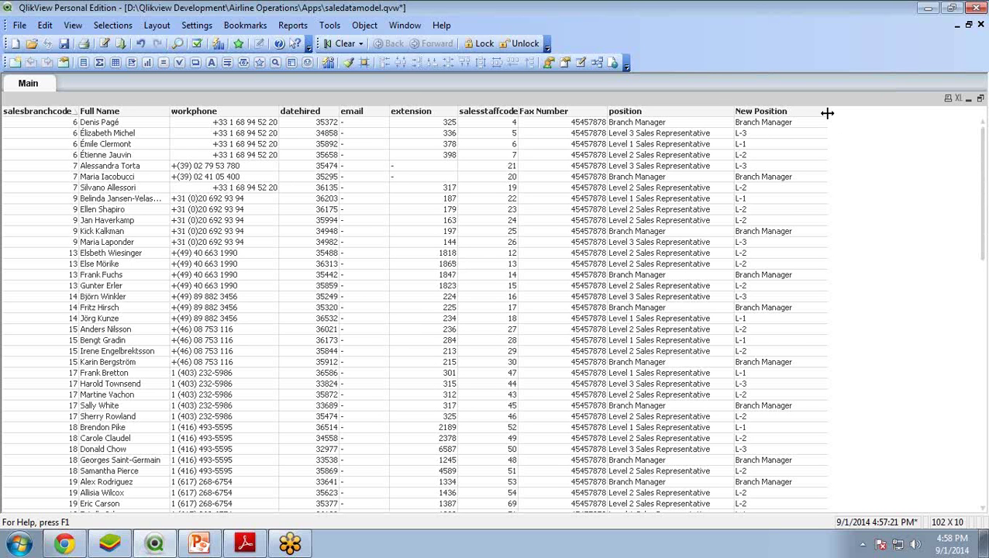
drag(820, 110, 818, 112)
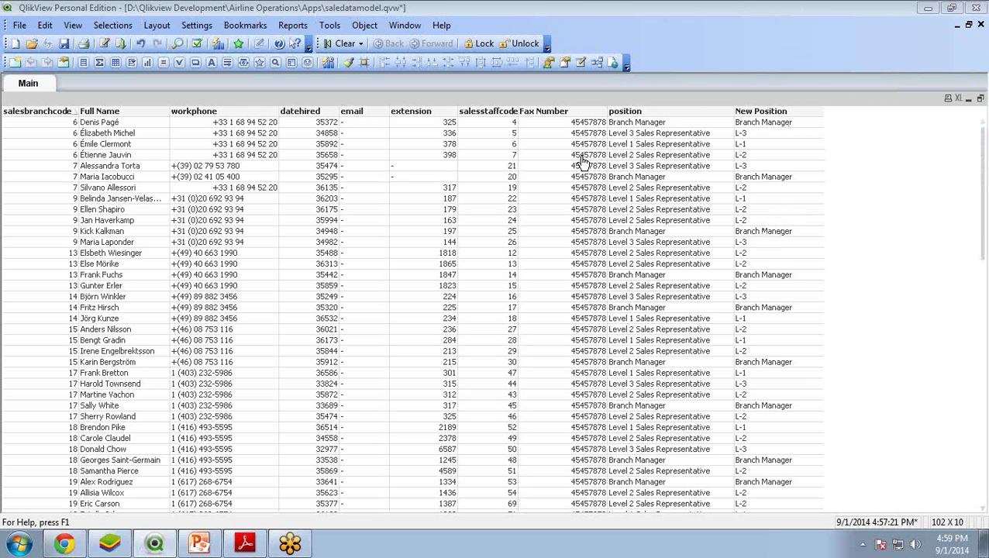
Step: Append a comma after workphone and a new line 'Sports Equipments' as [Sports Equipments] in the script
click(105, 42)
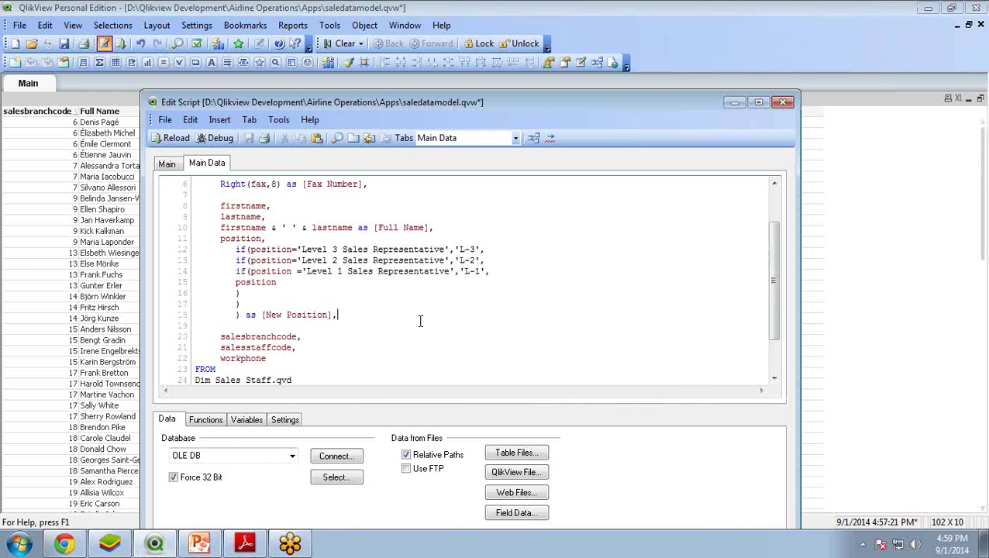
scroll(419, 322, down, 2)
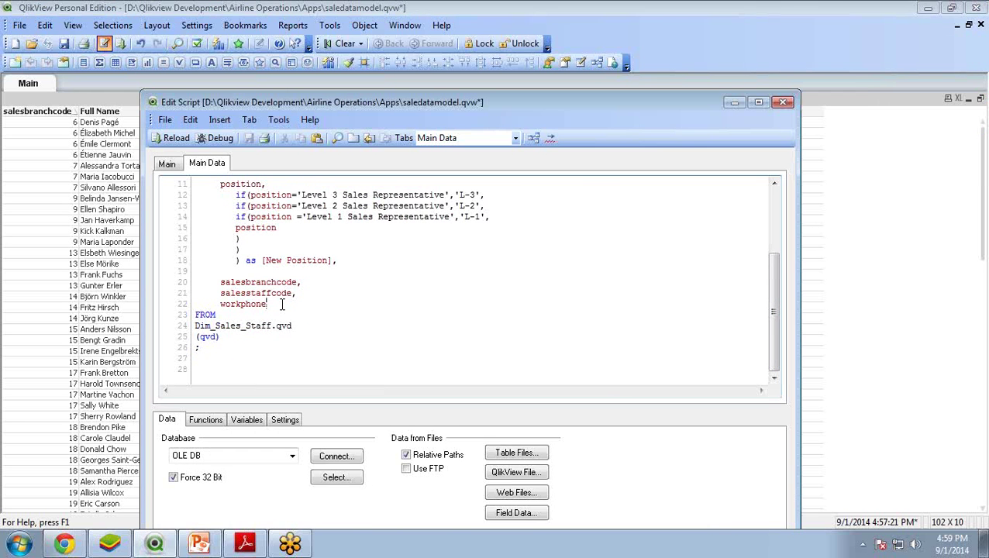
text(,)
key(Return)
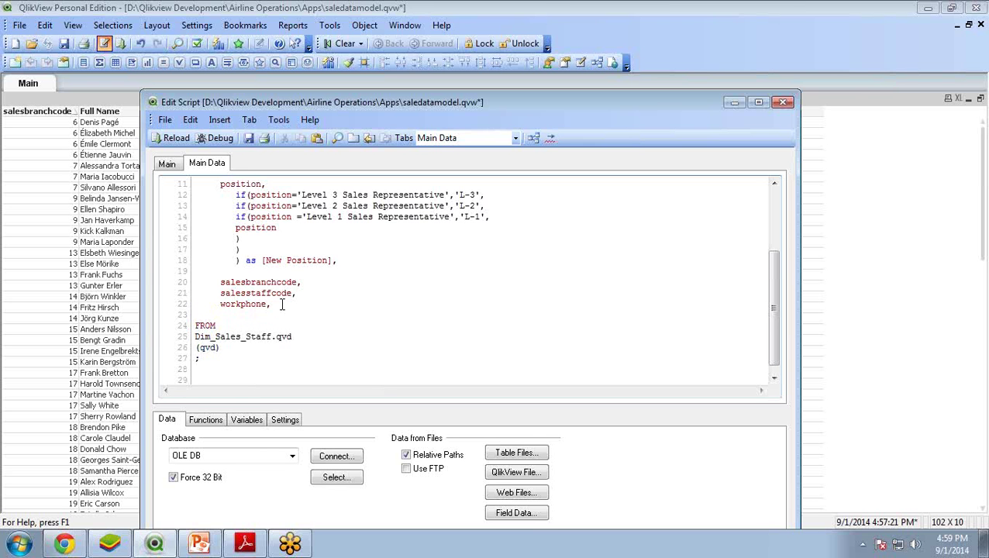
text('Sports Equipments)
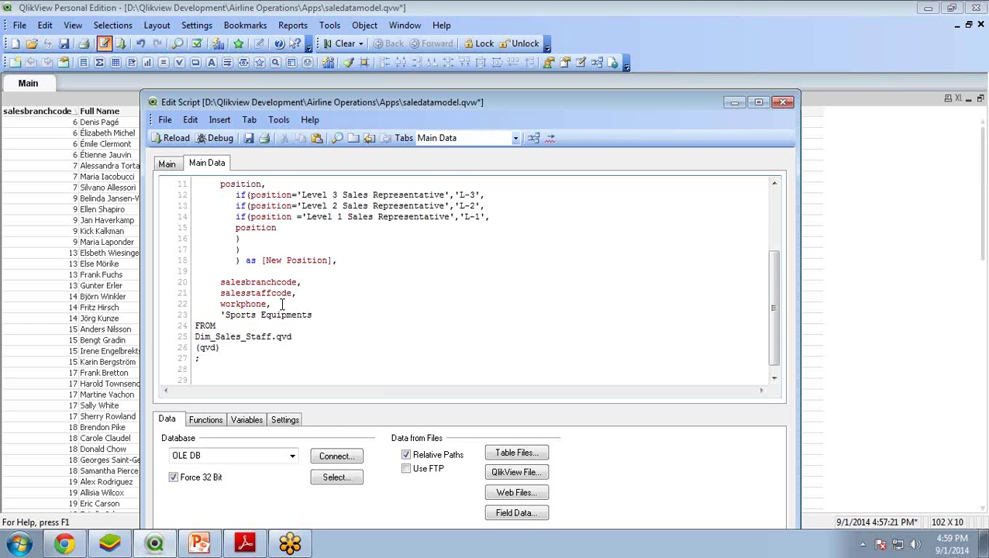
text(' as [Sports Equipme)
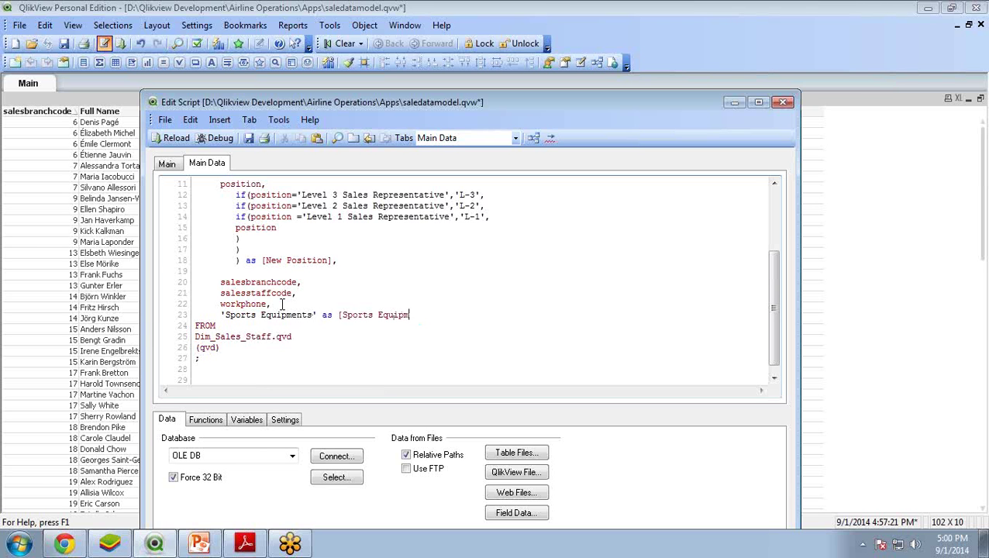
text(nts])
Step: Save and reload the script with the Sports Equipments field, dismissing the report and Sheet Properties
click(248, 138)
click(175, 140)
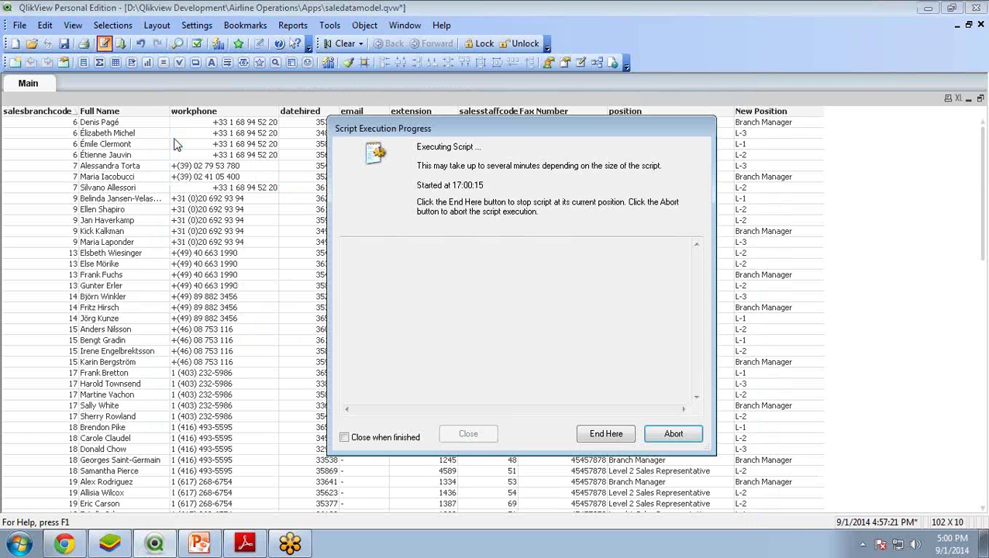
click(469, 433)
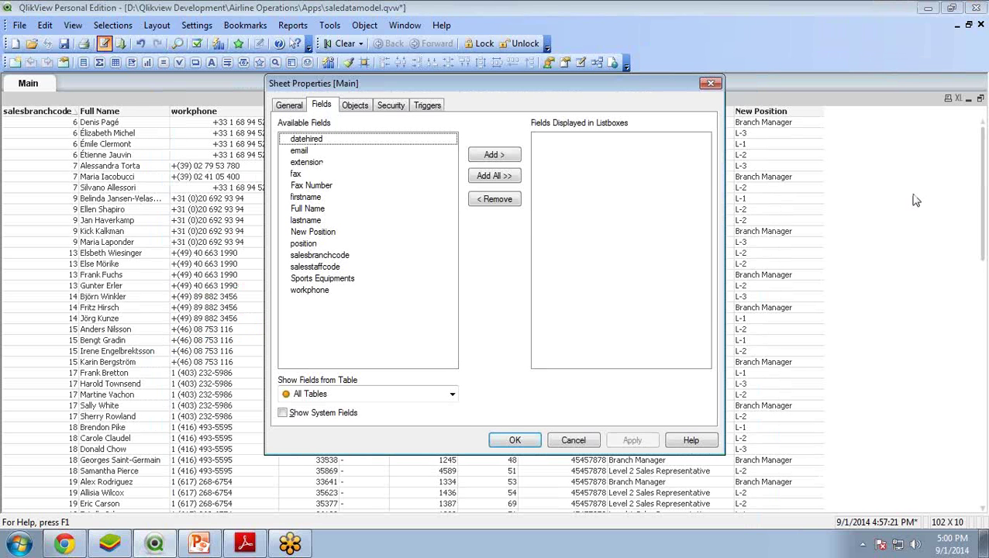
click(514, 440)
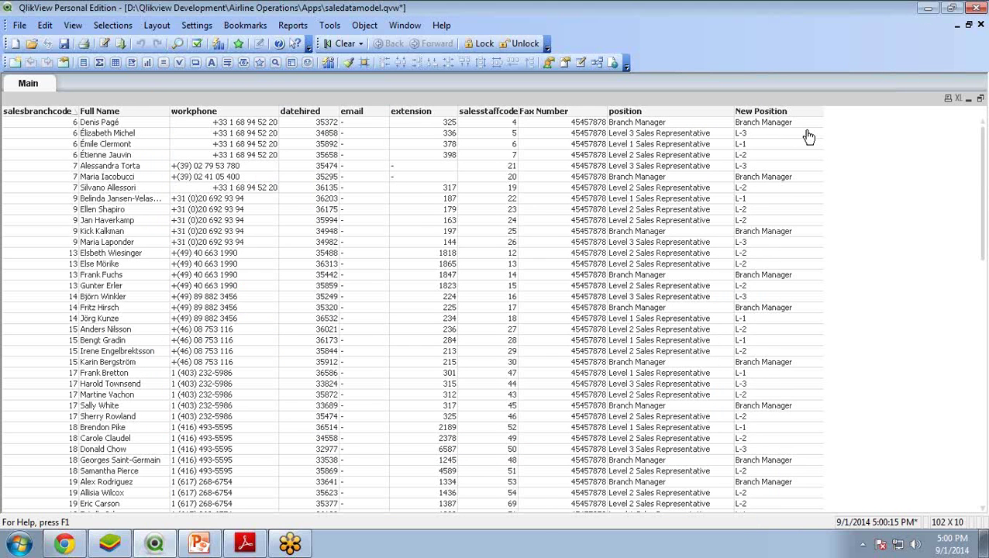
Step: Add the Sports Equipments field as a column in the staff table box
right_click(293, 101)
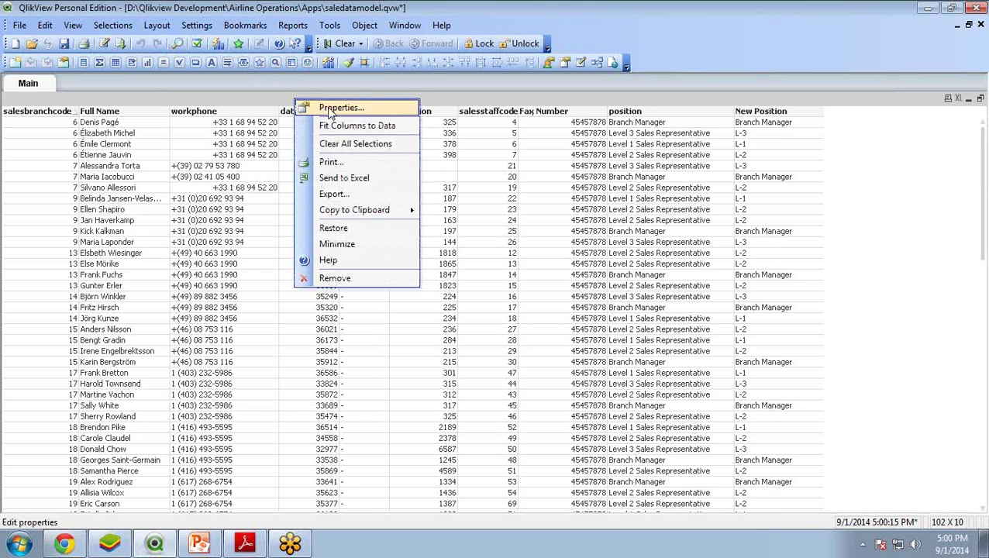
click(329, 109)
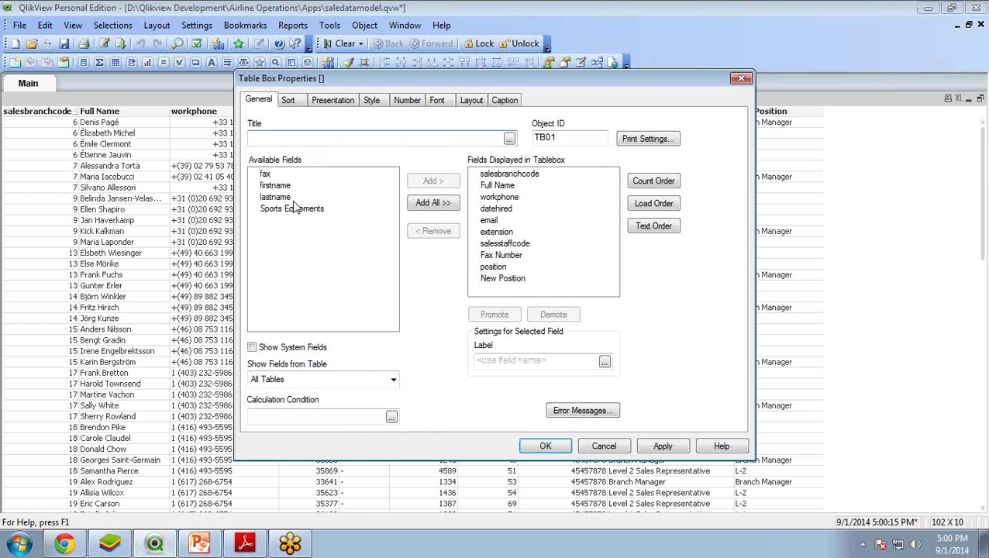
click(294, 211)
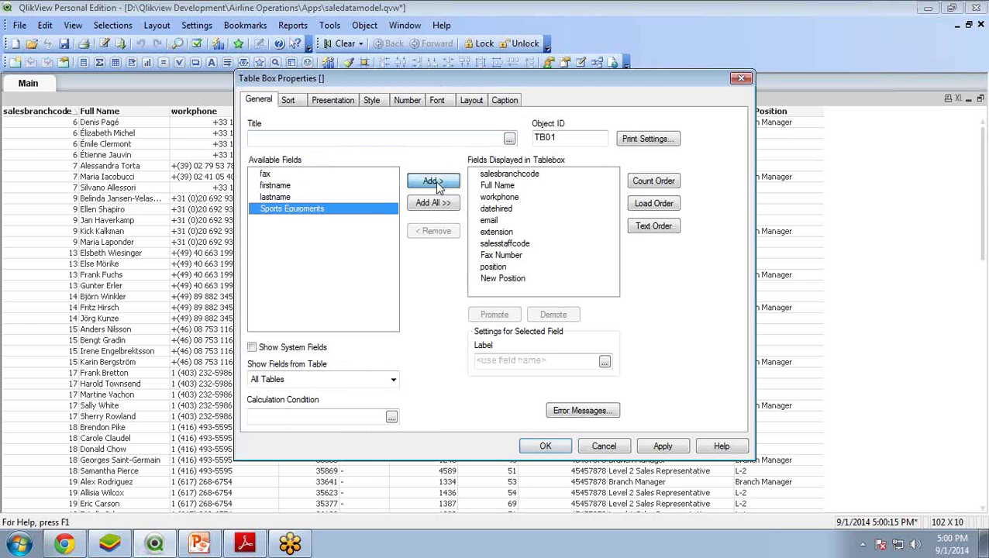
click(437, 185)
click(552, 447)
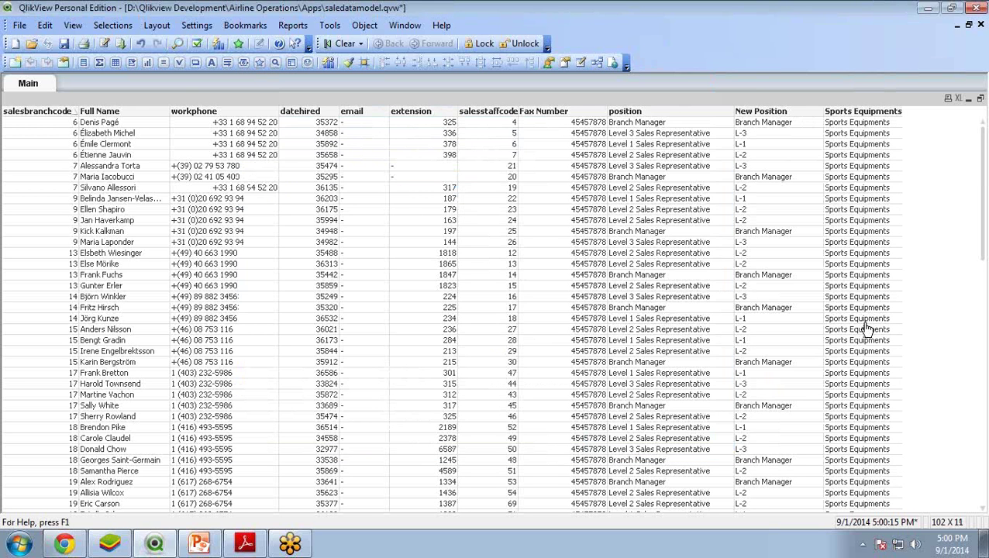